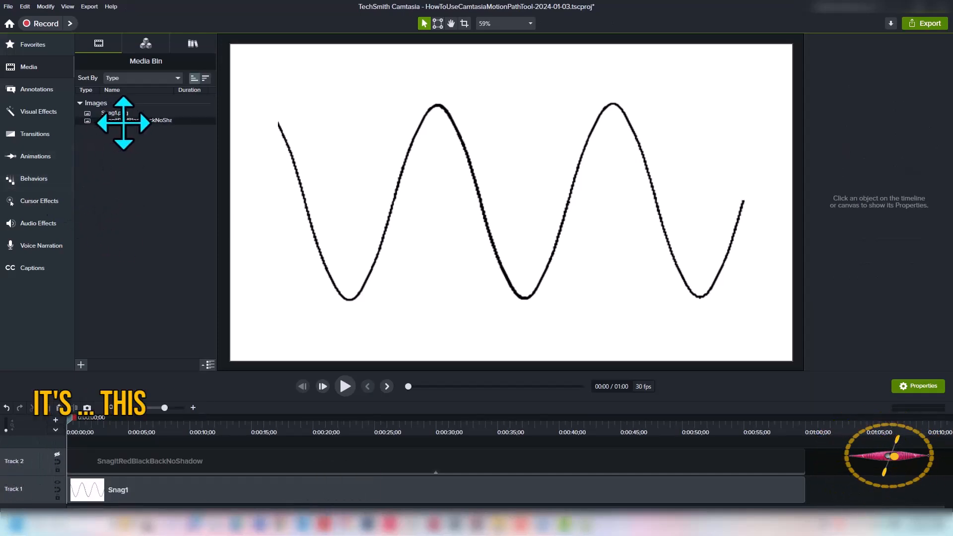
# Unhide Track 2 so its image is shown on the canvas
pyautogui.click(57, 455)
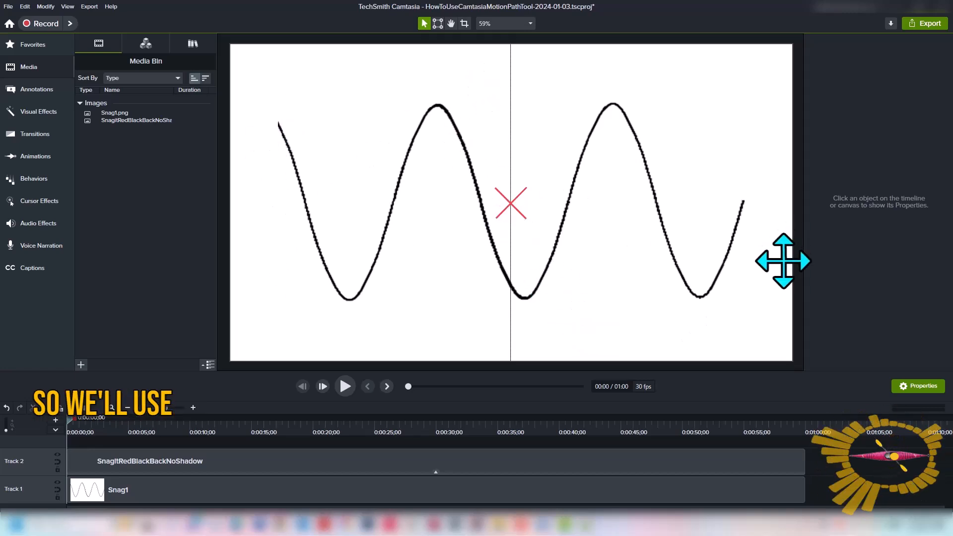
pyautogui.press('x')
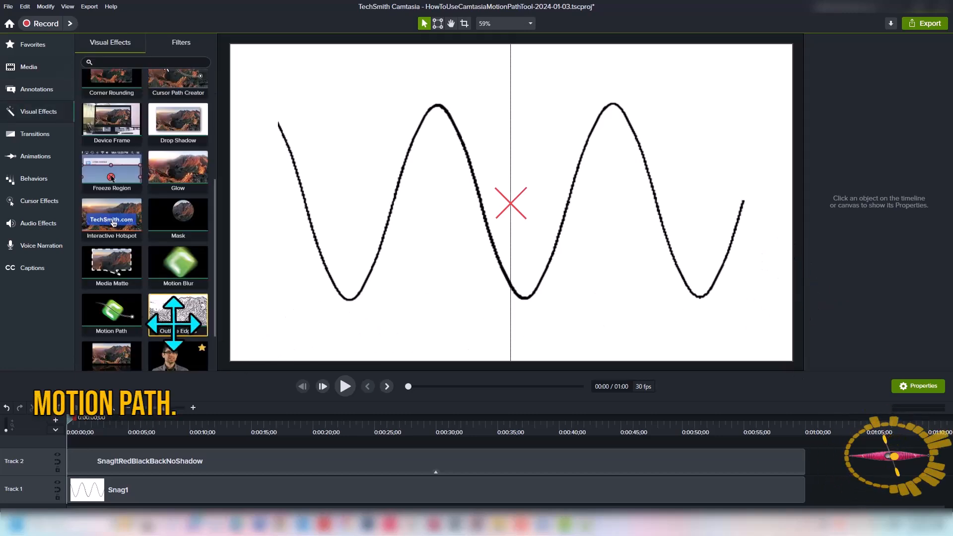
# Select the SnagItRedBlackBackNoShadow clip on Track 2 and apply the Motion Path visual effect to it
pyautogui.click(233, 461)
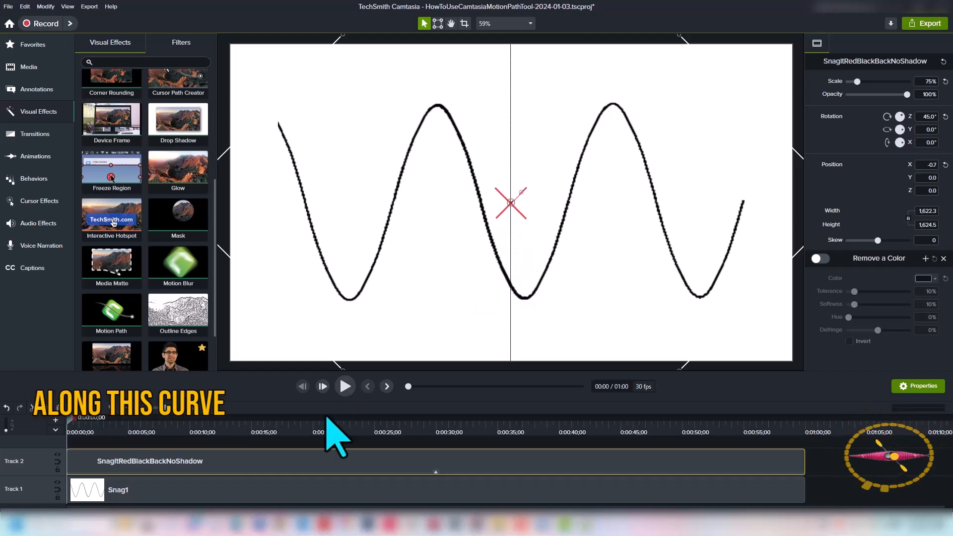
pyautogui.click(340, 460)
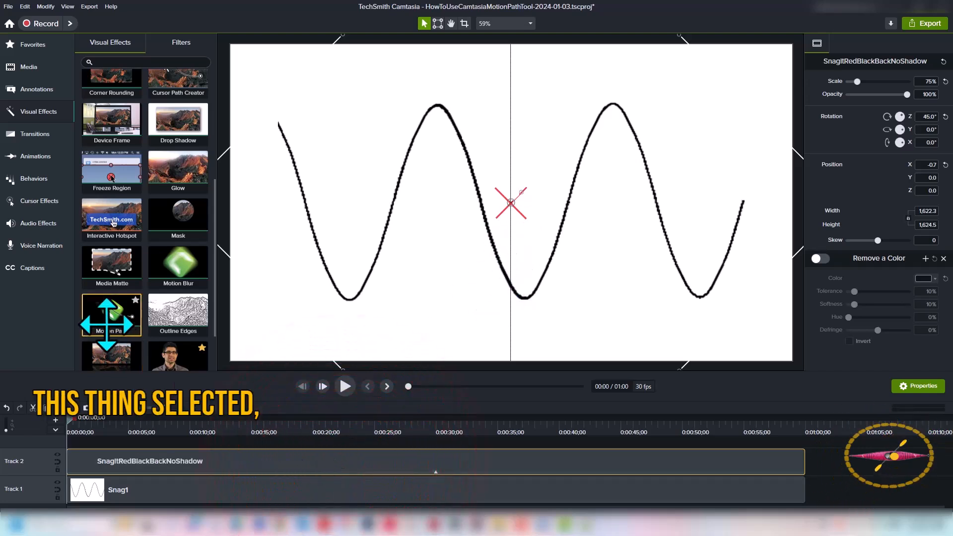
pyautogui.doubleClick(128, 320)
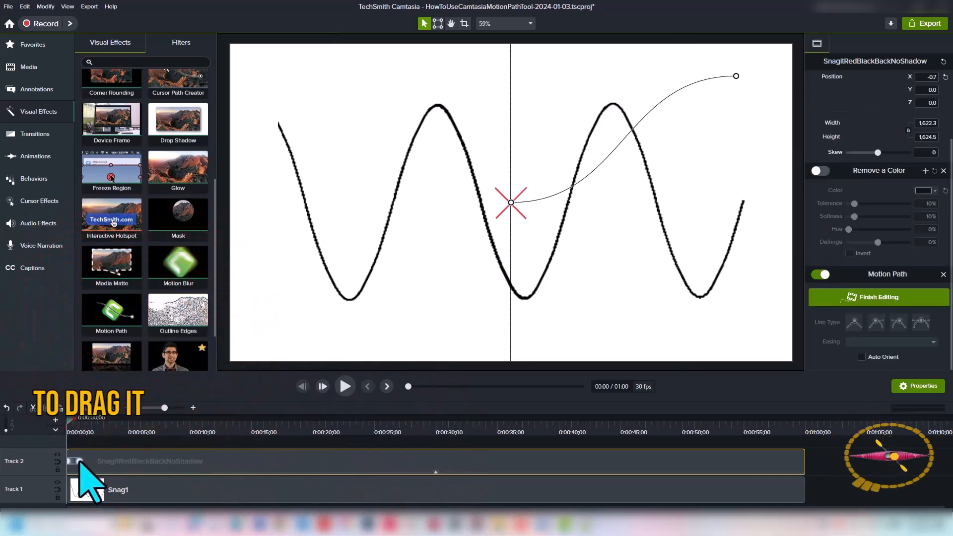
pyautogui.moveTo(75, 461); pyautogui.dragTo(817, 460)
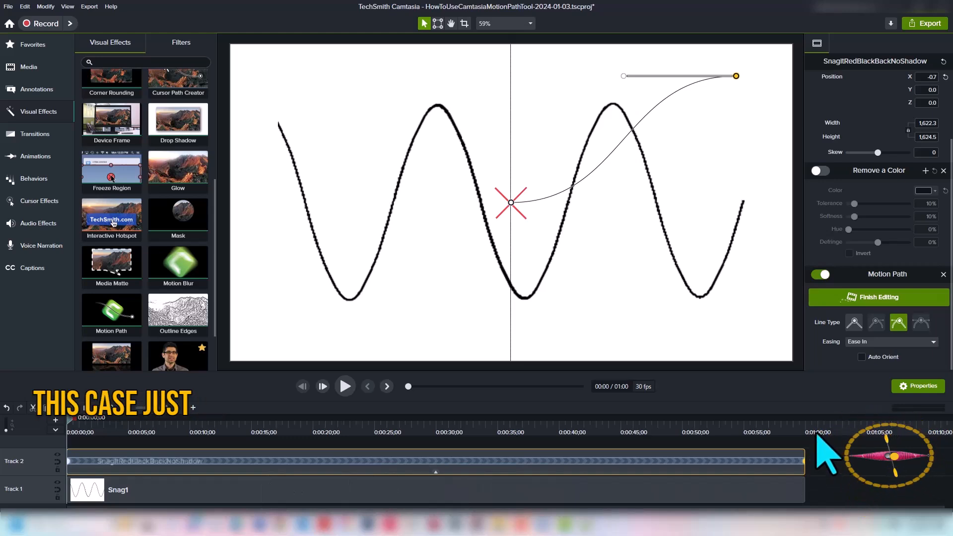
# Set the path's start point to a straight line type with Ease None and move it to the wave's left end
pyautogui.click(69, 461)
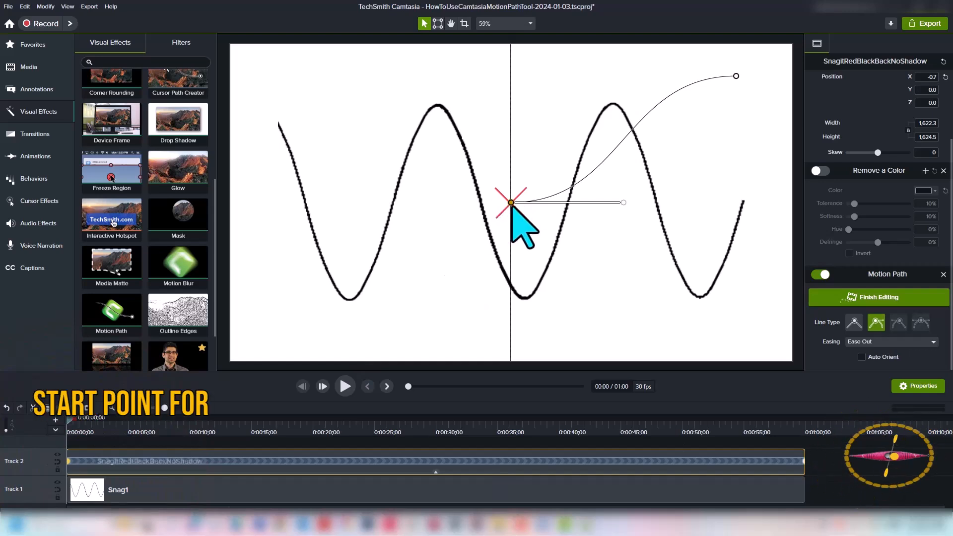
pyautogui.click(854, 322)
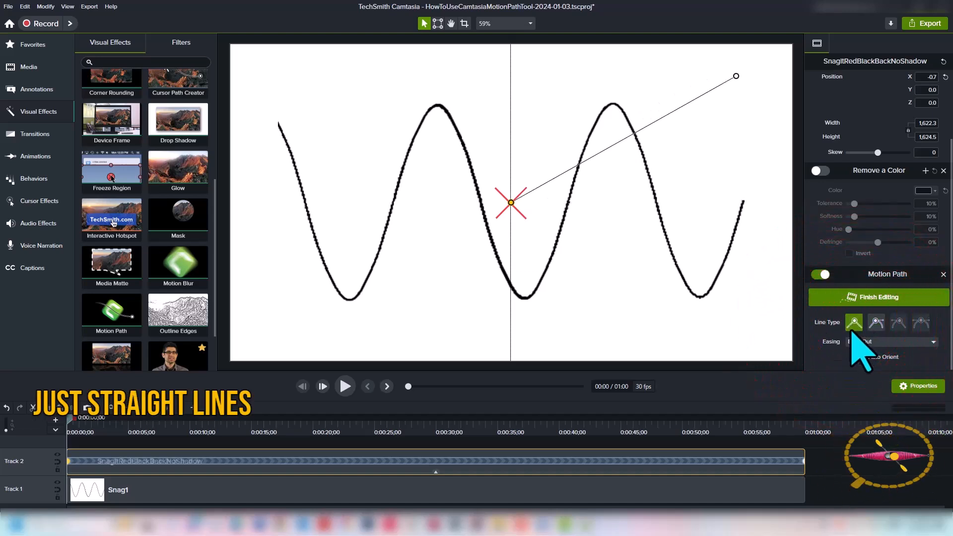
pyautogui.click(934, 342)
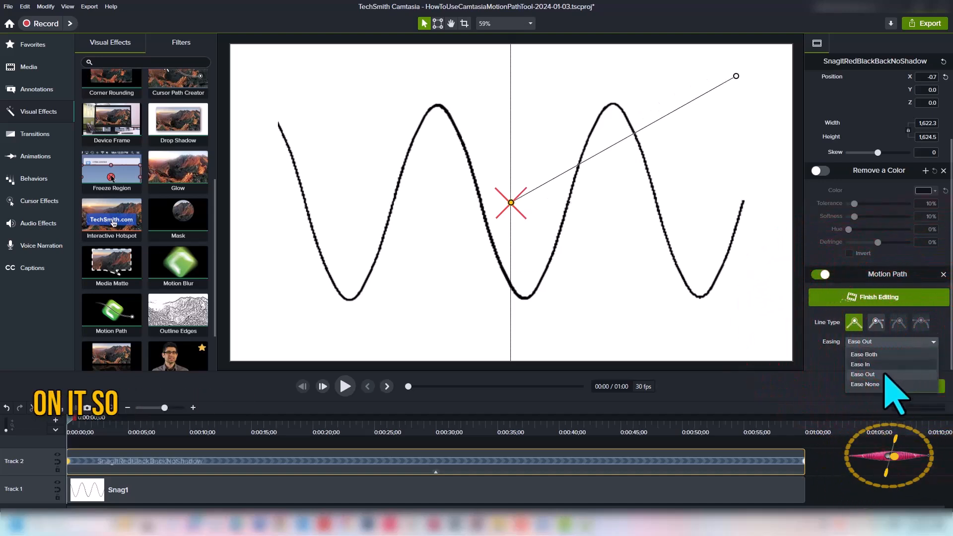
pyautogui.click(865, 385)
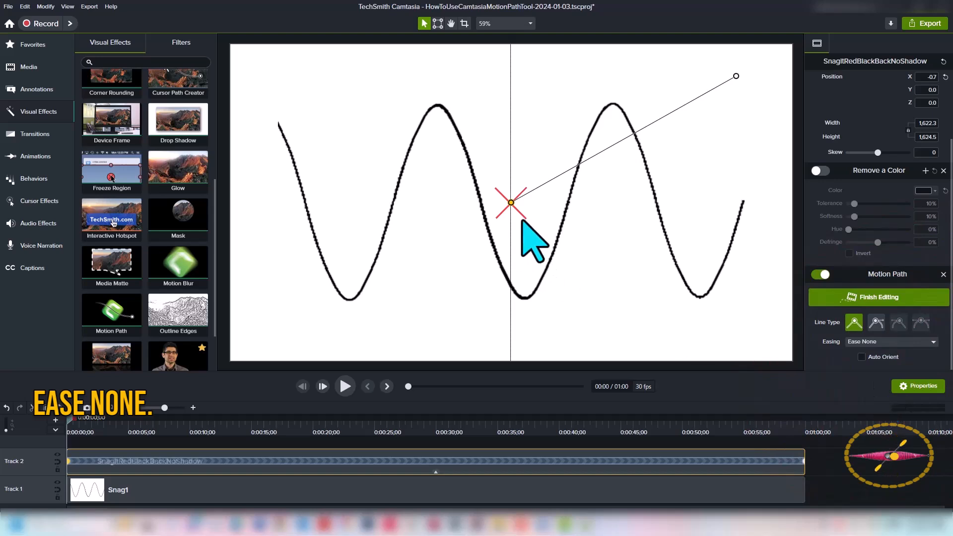
pyautogui.moveTo(512, 203); pyautogui.dragTo(278, 125)
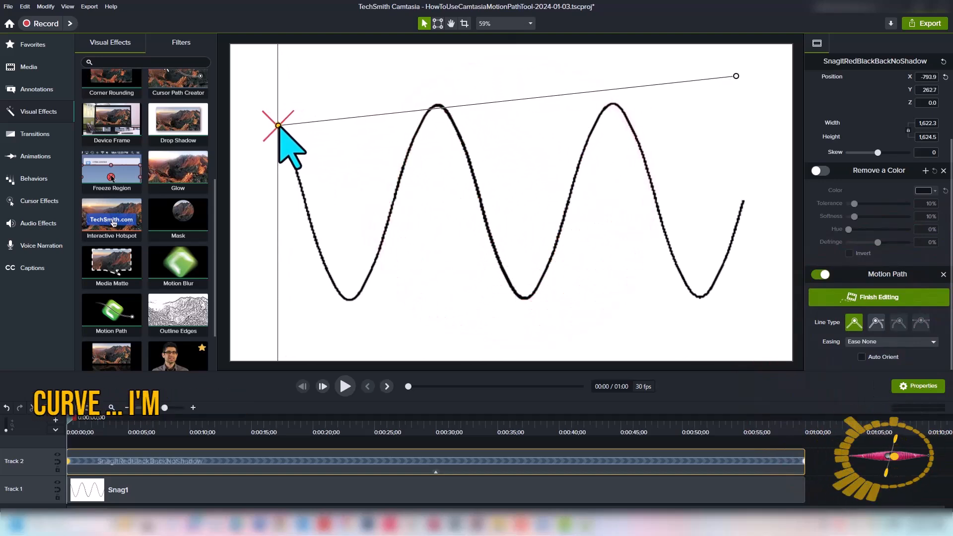
# Go to the path's end point, set its easing to Ease None, and move it to the wave's right end
pyautogui.doubleClick(806, 461)
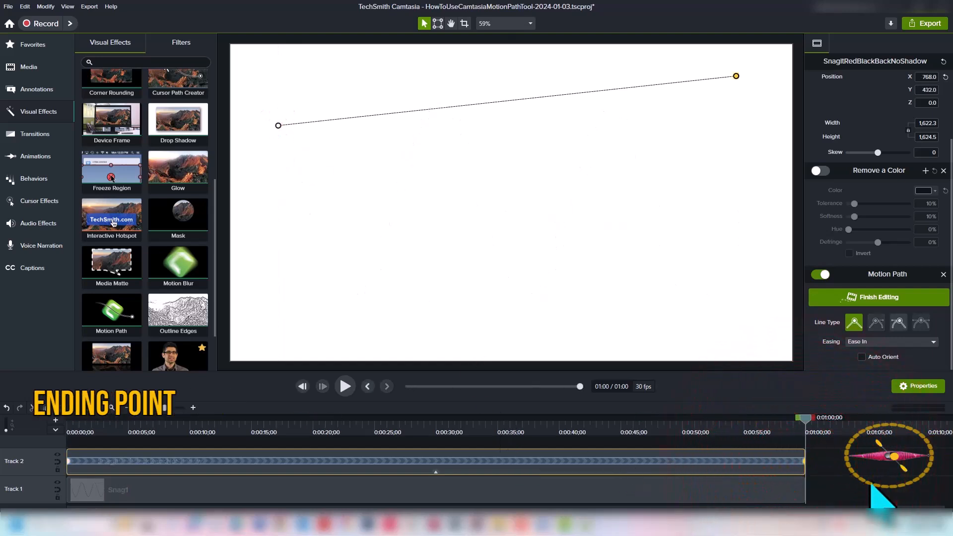
pyautogui.press(',')
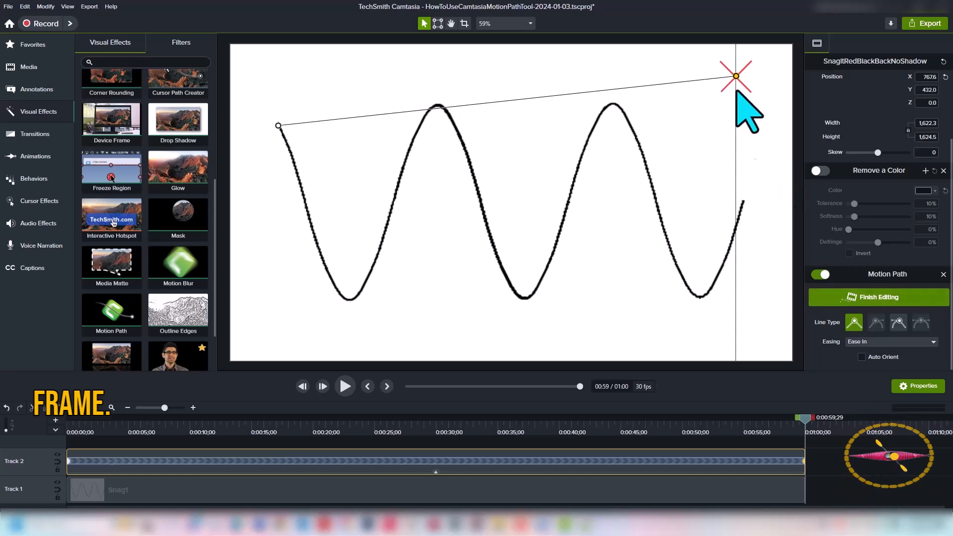
pyautogui.click(863, 341)
pyautogui.click(877, 384)
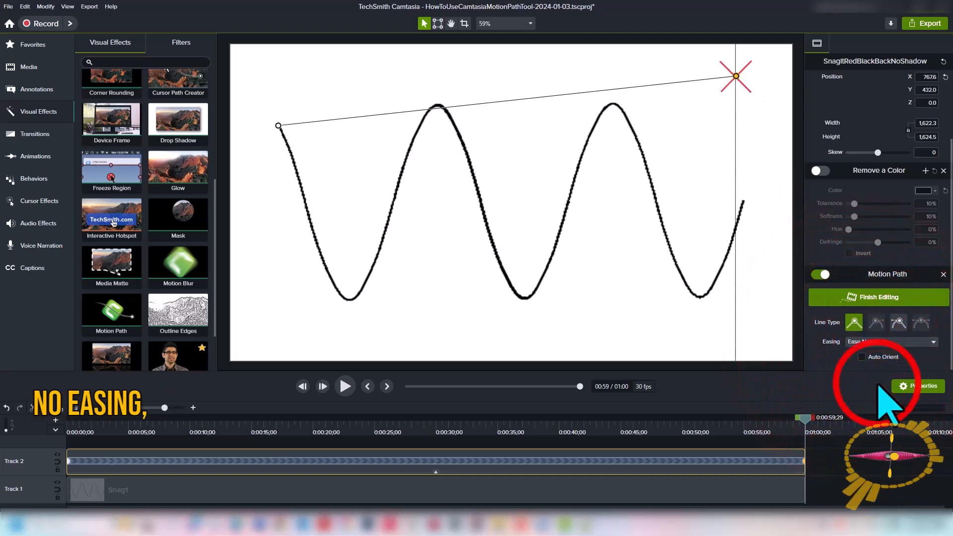
pyautogui.moveTo(736, 76); pyautogui.dragTo(745, 201)
# At about 0:09 on the timeline, move the image onto the wave's first valley to add a path point
pyautogui.moveTo(808, 423)
pyautogui.mouseDown()
pyautogui.moveTo(364, 412)
pyautogui.moveTo(653, 435)
pyautogui.moveTo(512, 447)
pyautogui.moveTo(206, 437)
pyautogui.moveTo(110, 379)
pyautogui.moveTo(59, 422)
pyautogui.moveTo(745, 468)
pyautogui.moveTo(374, 437)
pyautogui.moveTo(81, 427)
pyautogui.moveTo(66, 377)
pyautogui.moveTo(155, 385)
pyautogui.moveTo(204, 451)
pyautogui.moveTo(21, 447)
pyautogui.mouseUp()
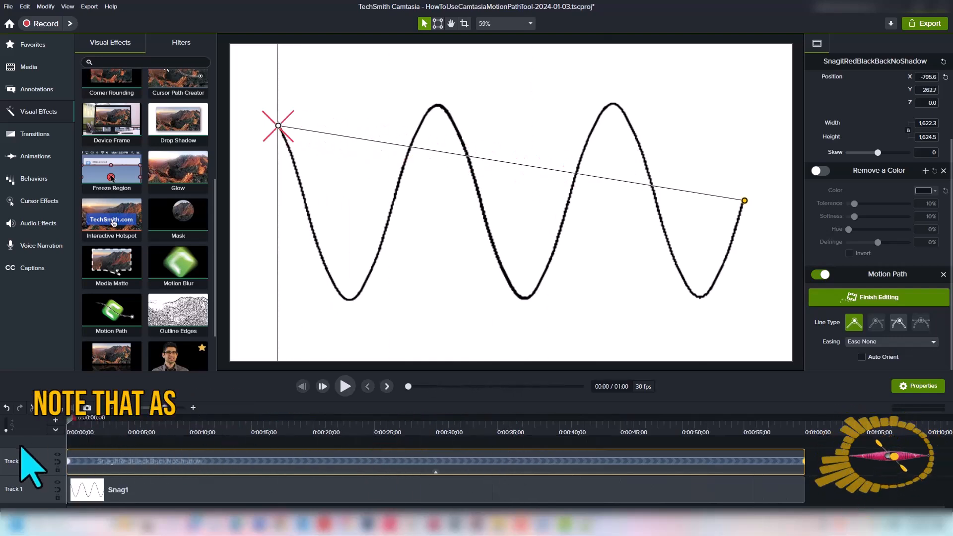
pyautogui.moveTo(70, 417)
pyautogui.mouseDown()
pyautogui.moveTo(221, 479)
pyautogui.moveTo(143, 461)
pyautogui.moveTo(249, 467)
pyautogui.moveTo(107, 462)
pyautogui.moveTo(172, 468)
pyautogui.moveTo(190, 479)
pyautogui.moveTo(181, 480)
pyautogui.mouseUp()
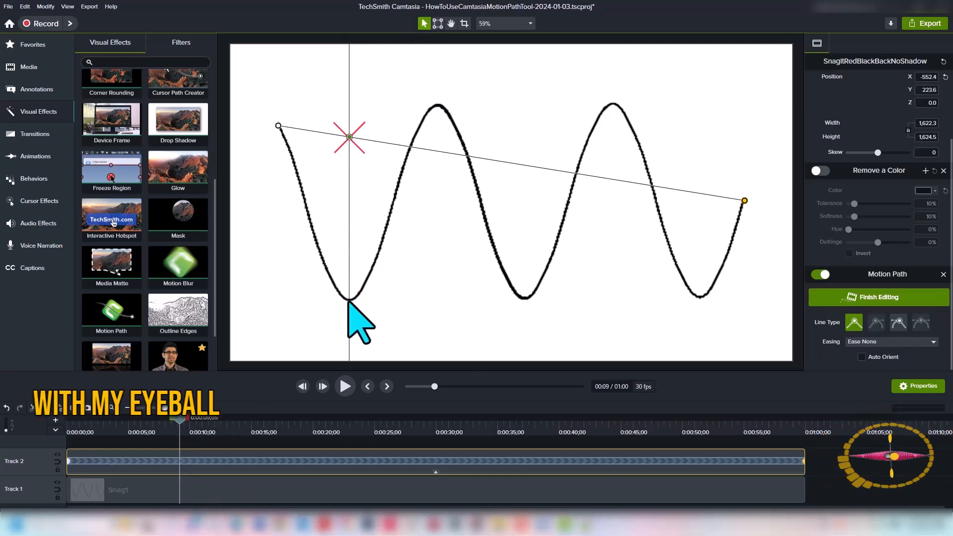
pyautogui.click(350, 137)
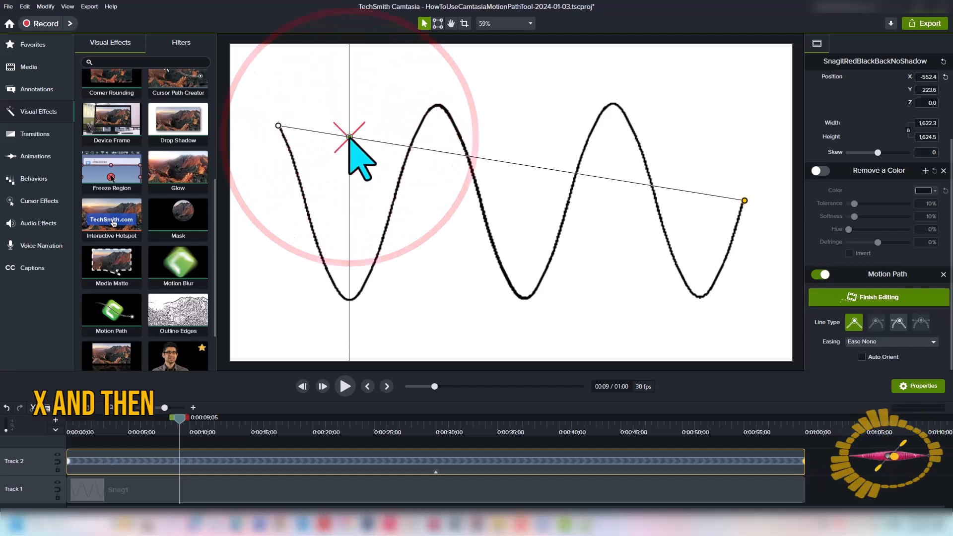
pyautogui.moveTo(350, 137); pyautogui.dragTo(349, 300)
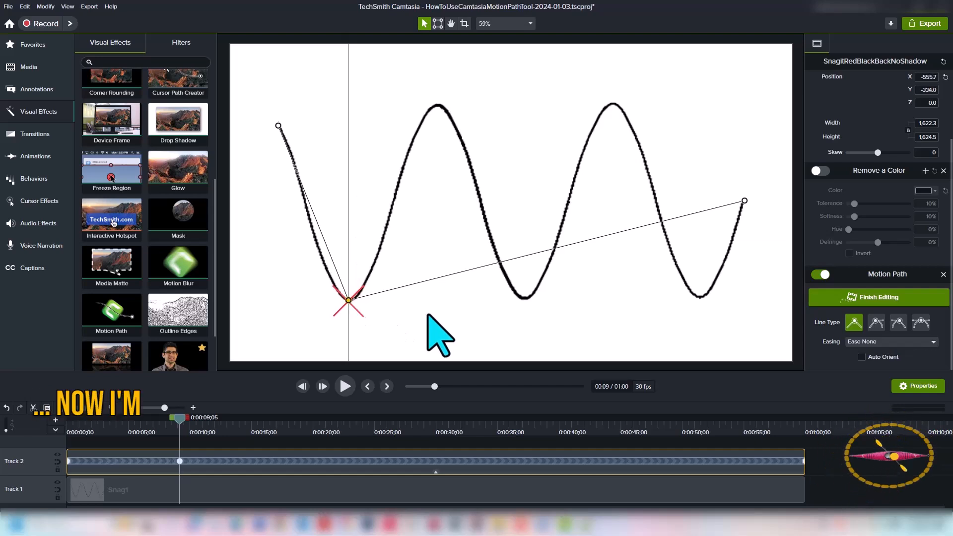
# At about 0:20, move the image up onto the wave's first peak
pyautogui.moveTo(179, 417); pyautogui.dragTo(318, 448)
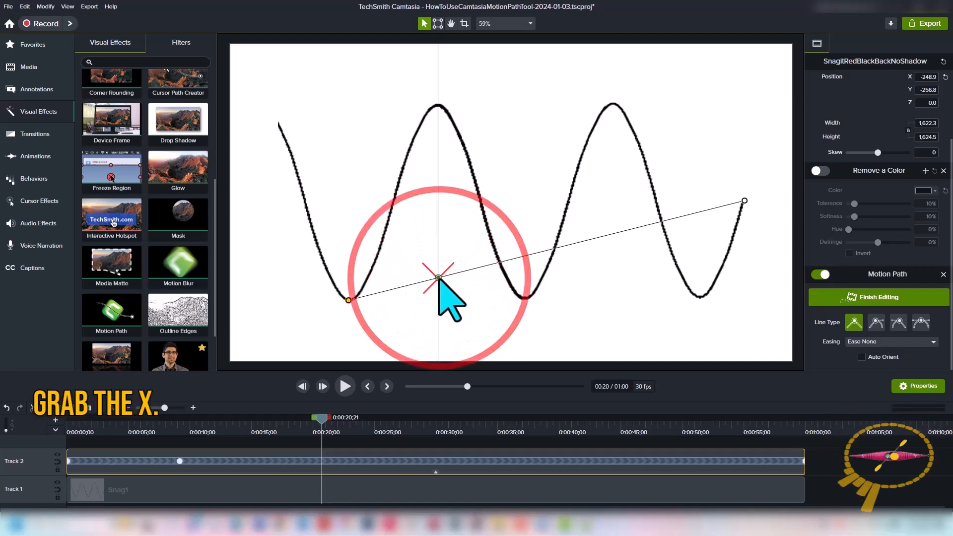
pyautogui.moveTo(439, 278); pyautogui.dragTo(439, 106)
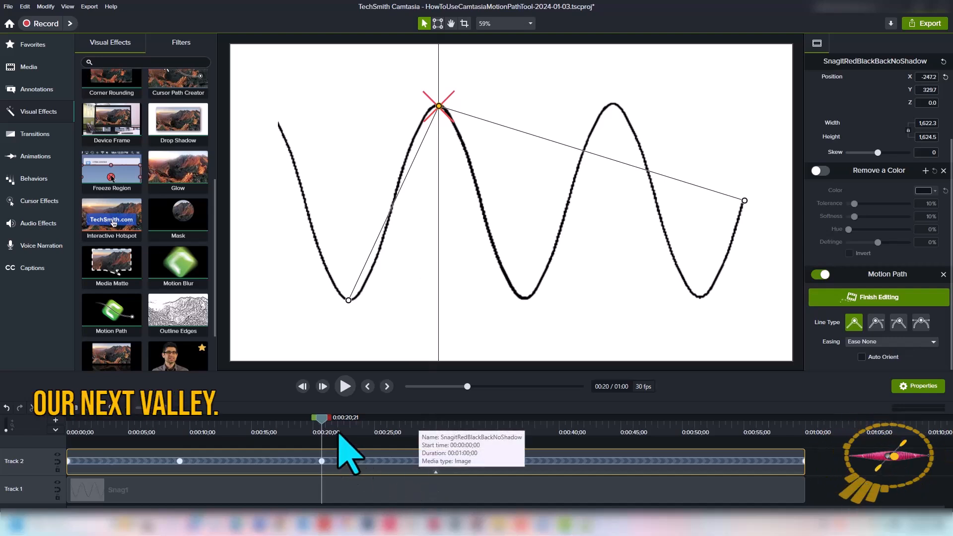
# At about 0:31, move the image down into the wave's second valley
pyautogui.click(360, 425)
pyautogui.moveTo(361, 424); pyautogui.dragTo(458, 442)
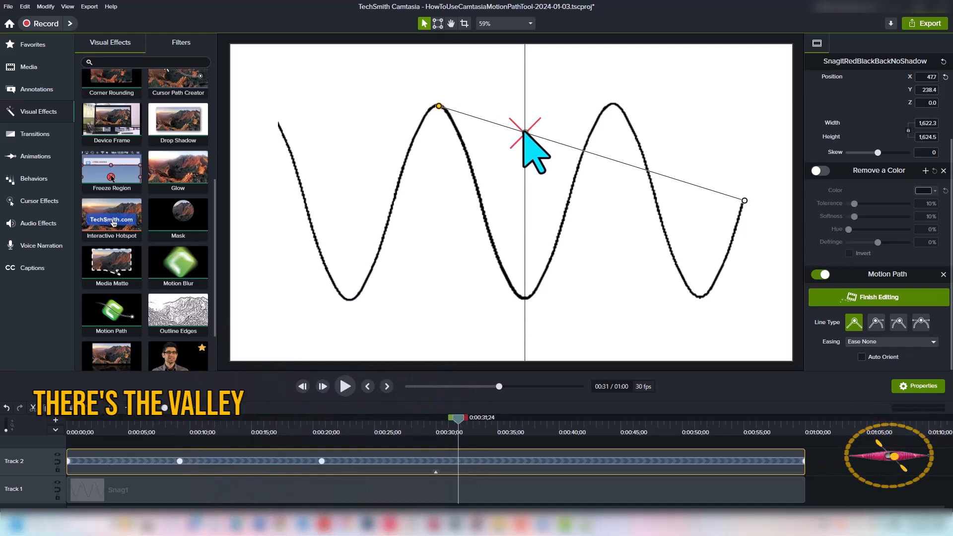
pyautogui.moveTo(525, 133); pyautogui.dragTo(524, 298)
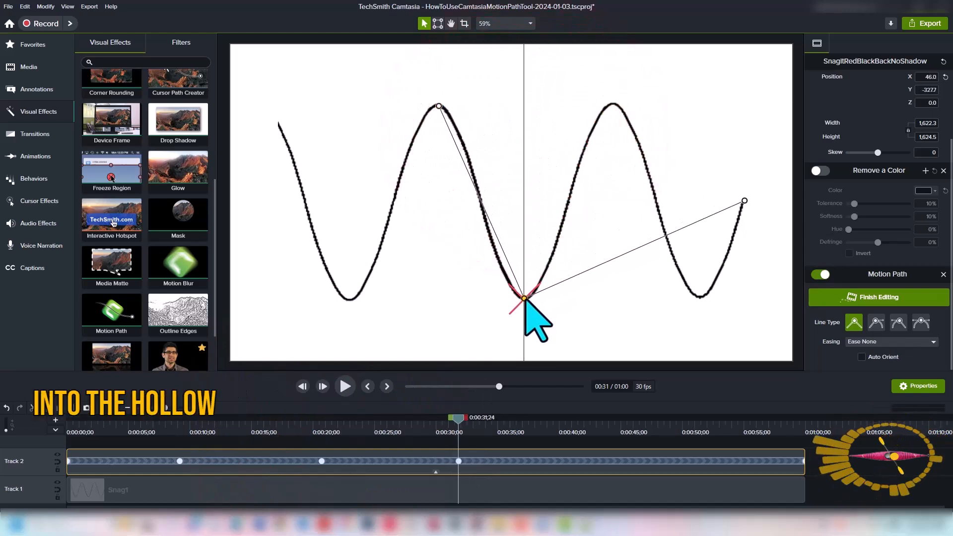
# At about 0:43, move the image up onto the wave's second peak
pyautogui.moveTo(456, 428)
pyautogui.mouseDown()
pyautogui.moveTo(549, 426)
pyautogui.moveTo(600, 443)
pyautogui.mouseUp()
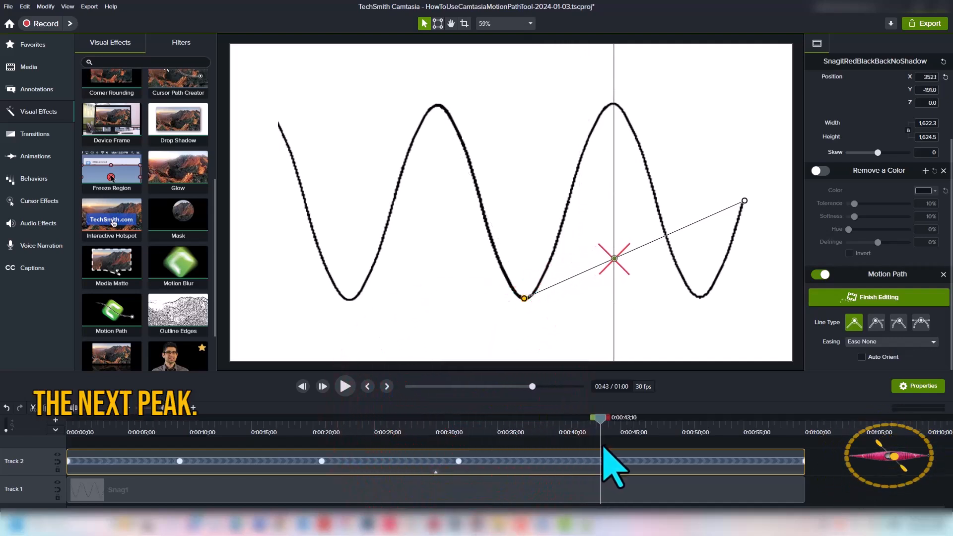
pyautogui.moveTo(614, 259); pyautogui.dragTo(614, 103)
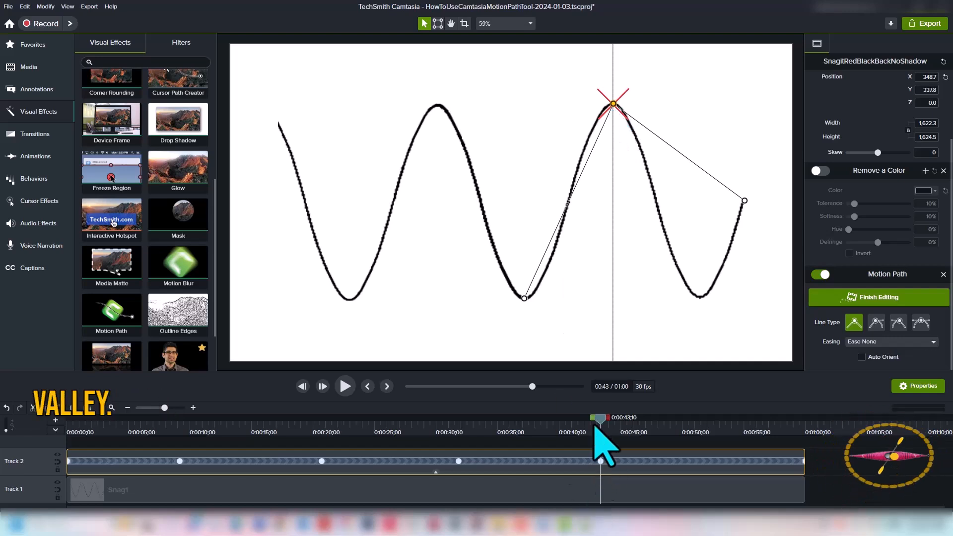
# At about 0:54, move the image down into the wave's third valley
pyautogui.moveTo(602, 421); pyautogui.dragTo(739, 459)
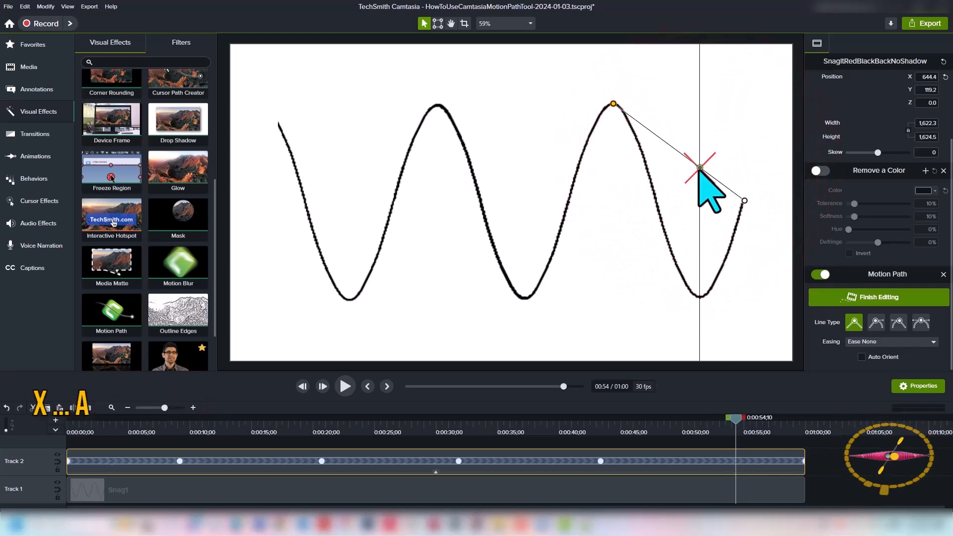
pyautogui.moveTo(700, 168); pyautogui.dragTo(699, 297)
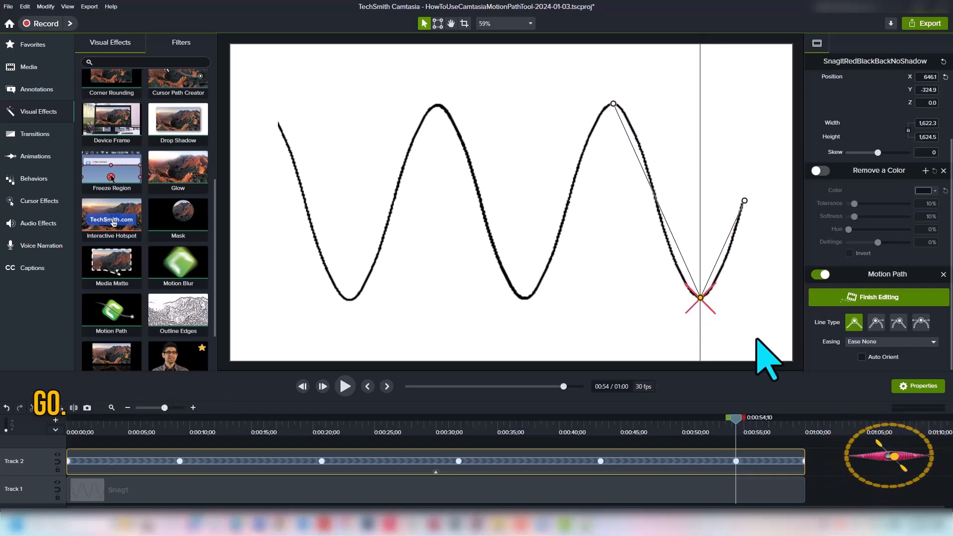
# At about 0:06, add a point by moving the image onto the wave's first descending slope
pyautogui.moveTo(738, 437)
pyautogui.mouseDown()
pyautogui.moveTo(800, 436)
pyautogui.moveTo(439, 465)
pyautogui.moveTo(368, 378)
pyautogui.moveTo(303, 334)
pyautogui.moveTo(205, 403)
pyautogui.moveTo(149, 415)
pyautogui.moveTo(97, 365)
pyautogui.moveTo(171, 472)
pyautogui.moveTo(142, 426)
pyautogui.mouseUp()
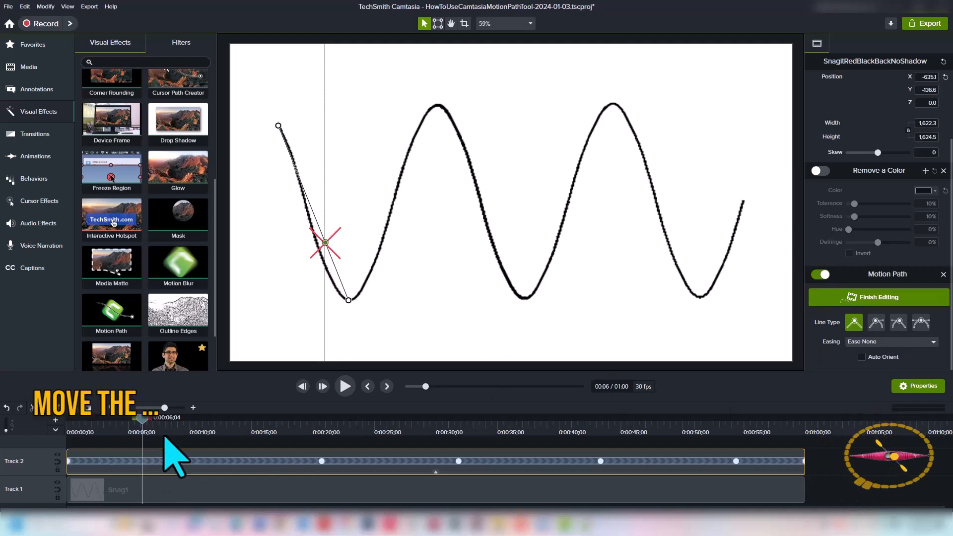
pyautogui.moveTo(143, 419)
pyautogui.mouseDown()
pyautogui.moveTo(209, 437)
pyautogui.moveTo(104, 434)
pyautogui.moveTo(167, 434)
pyautogui.moveTo(108, 441)
pyautogui.moveTo(121, 504)
pyautogui.moveTo(161, 435)
pyautogui.moveTo(149, 420)
pyautogui.mouseUp()
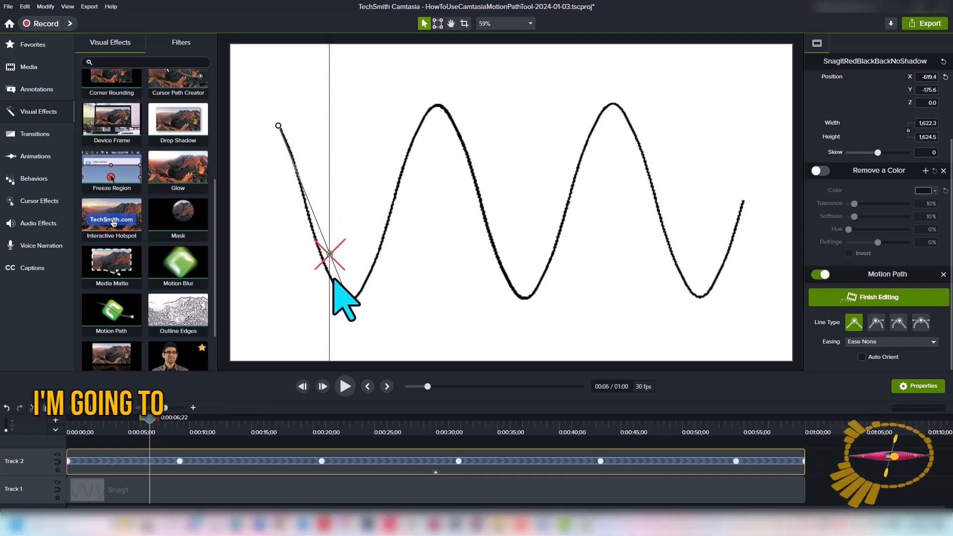
pyautogui.scroll(10, 315, 281)
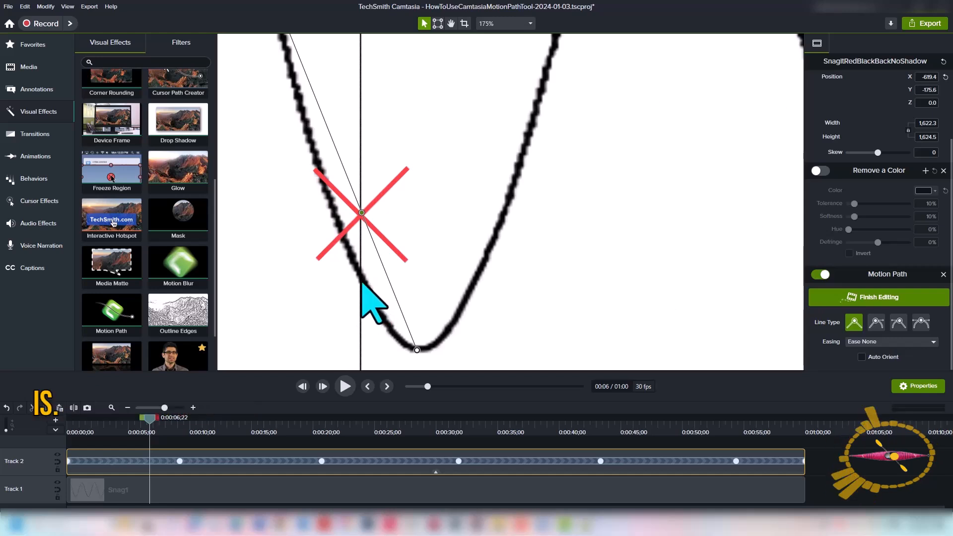
pyautogui.moveTo(362, 213); pyautogui.dragTo(361, 277)
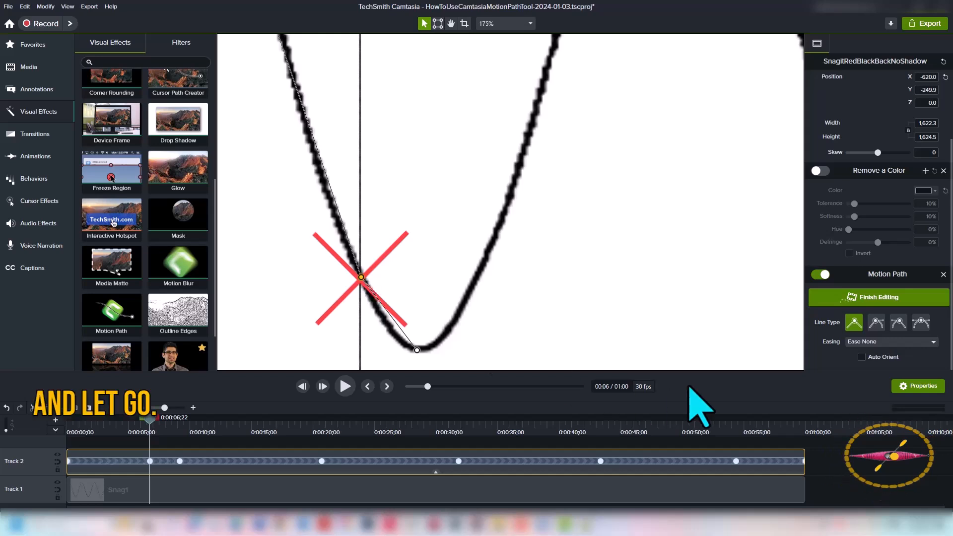
# At about 0:11, add a point by moving the image onto the wave's rising slope after the first valley
pyautogui.moveTo(150, 422); pyautogui.dragTo(203, 446)
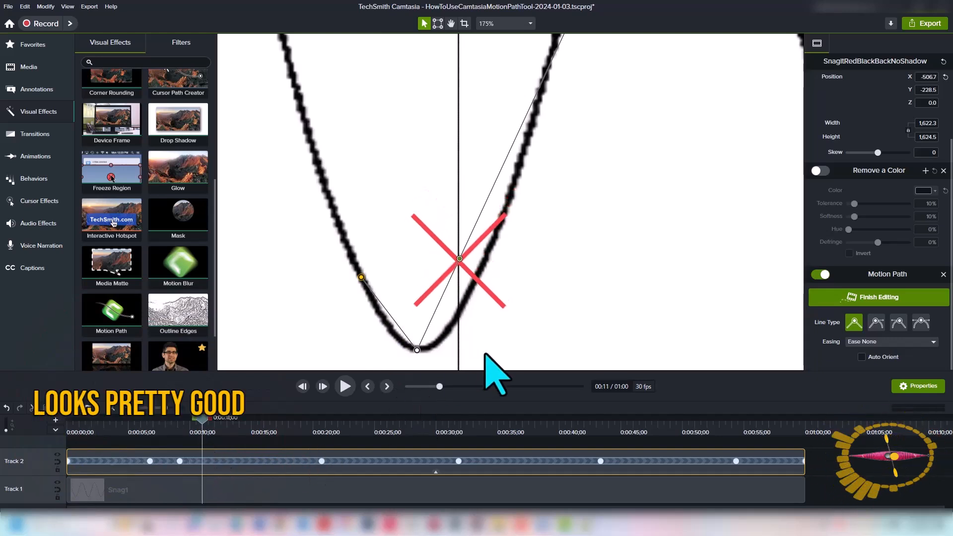
pyautogui.moveTo(460, 259); pyautogui.dragTo(458, 316)
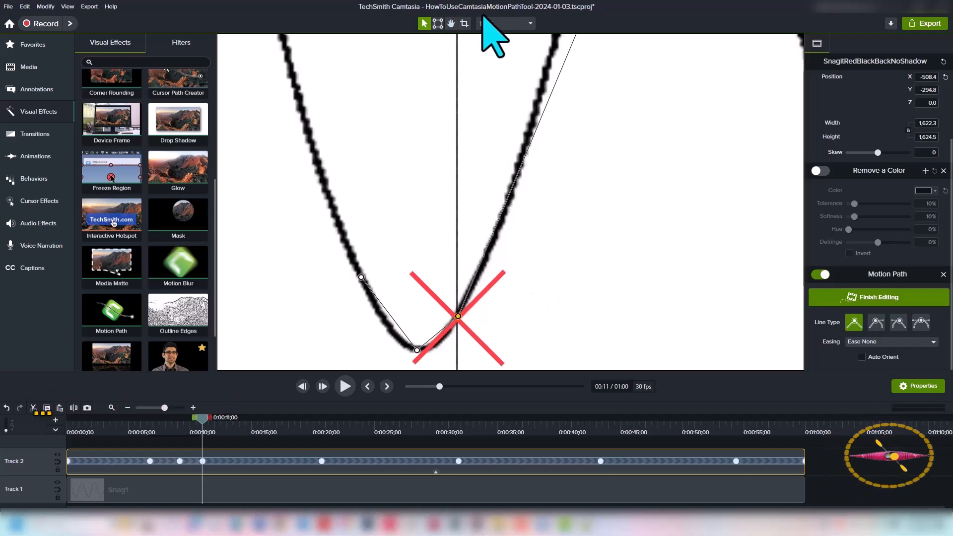
# At about 0:17, add a point by moving the image up onto the wave's rising slope before the second peak
pyautogui.click(506, 23)
pyautogui.click(498, 41)
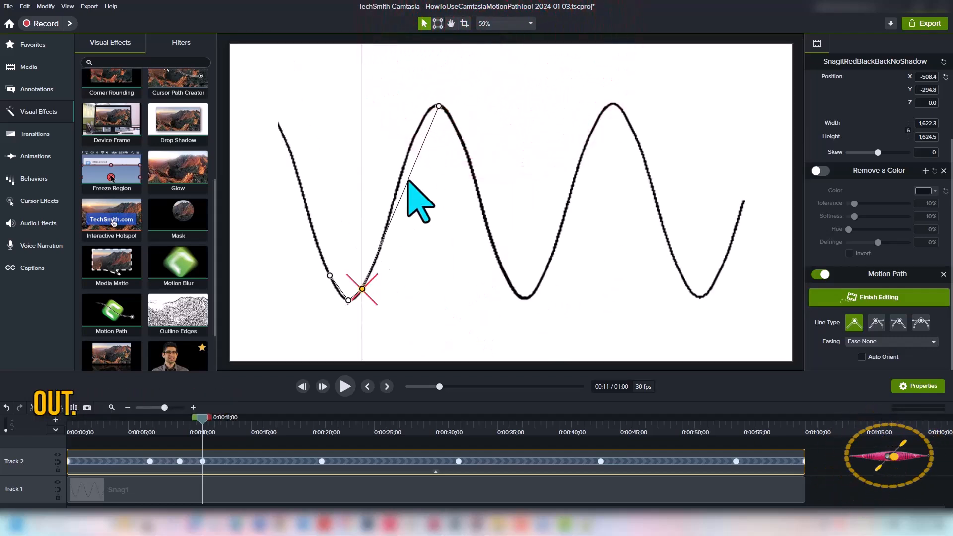
pyautogui.moveTo(202, 417); pyautogui.dragTo(288, 417)
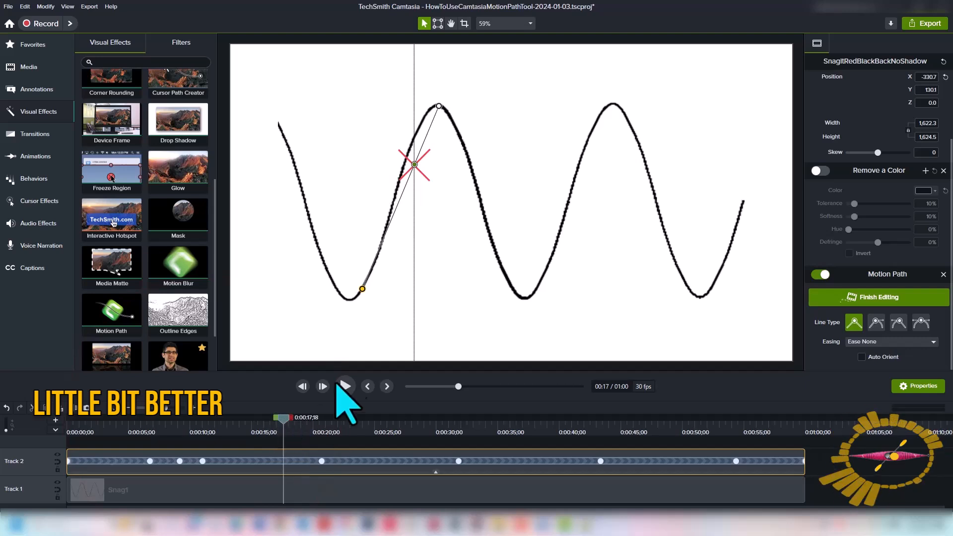
pyautogui.scroll(5, 437, 213)
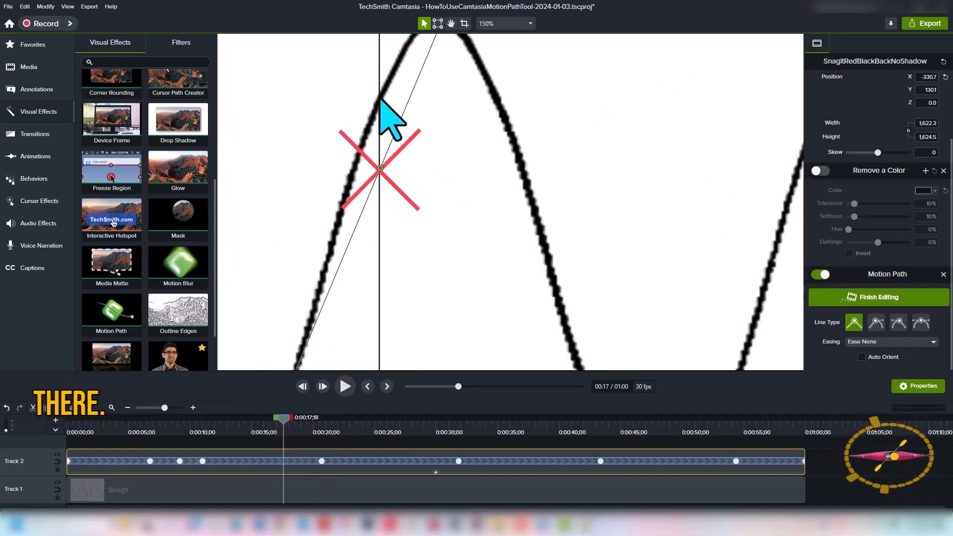
pyautogui.moveTo(381, 168); pyautogui.dragTo(380, 99)
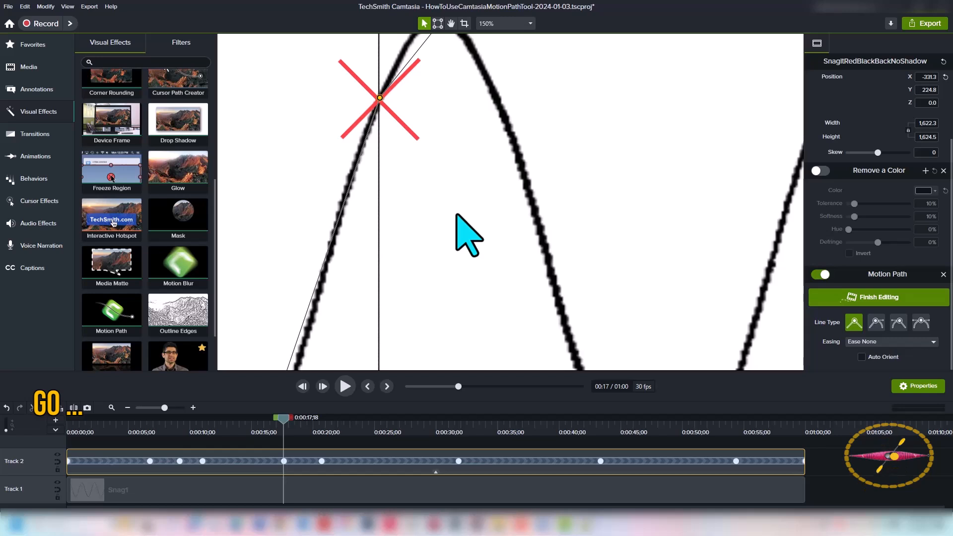
# At about 0:13, add a point by moving the image down onto the wave's rising slope after the first valley
pyautogui.click(492, 25)
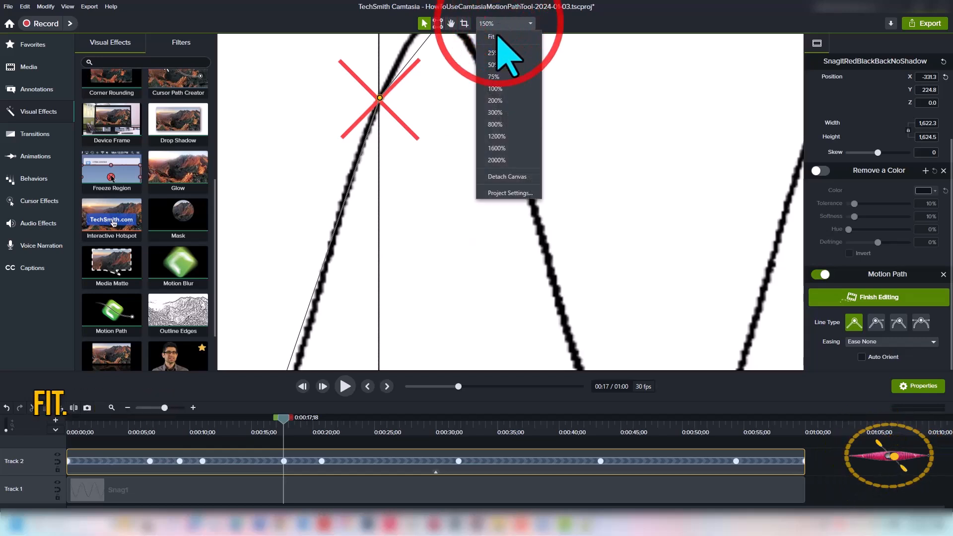
pyautogui.click(494, 35)
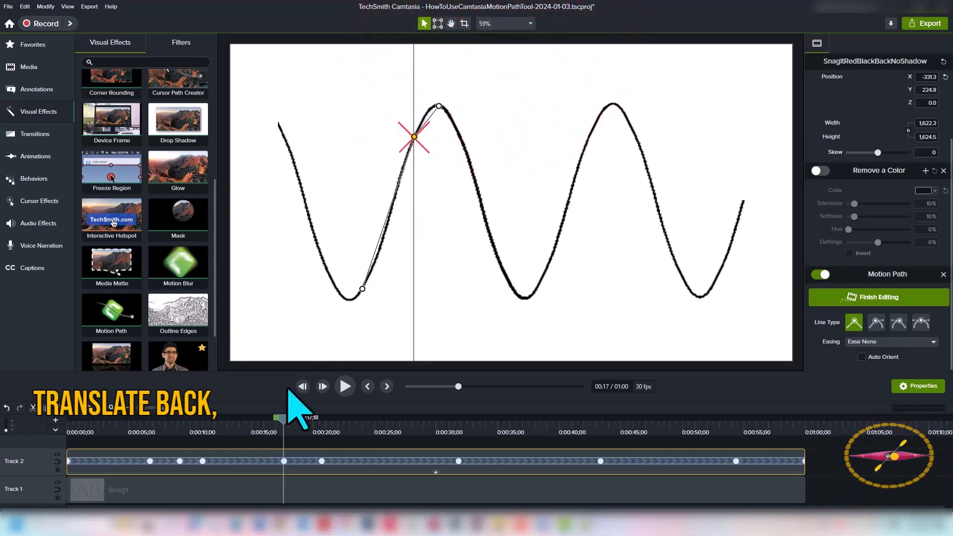
pyautogui.moveTo(286, 421)
pyautogui.mouseDown()
pyautogui.moveTo(261, 422)
pyautogui.moveTo(229, 463)
pyautogui.mouseUp()
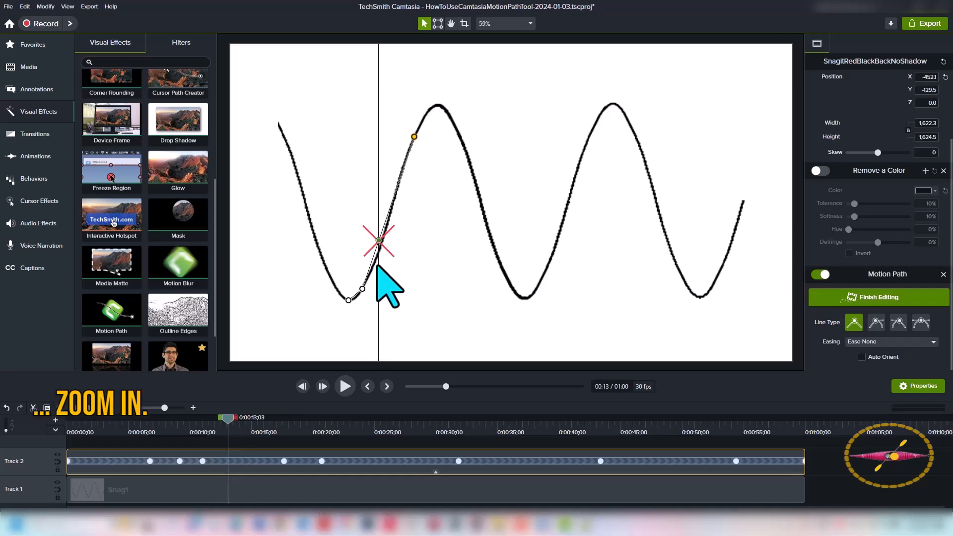
pyautogui.scroll(5, 397, 288)
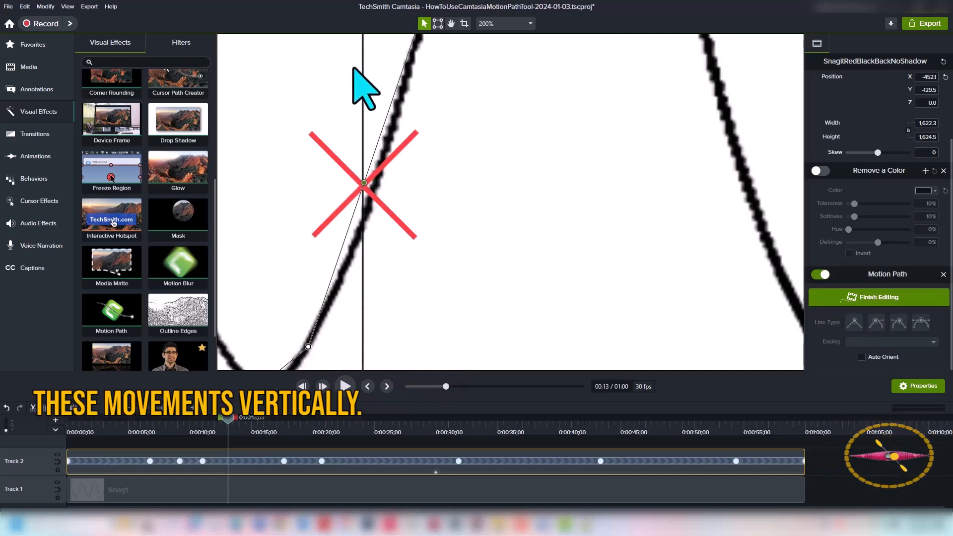
pyautogui.click(365, 182)
pyautogui.moveTo(364, 183); pyautogui.dragTo(363, 219)
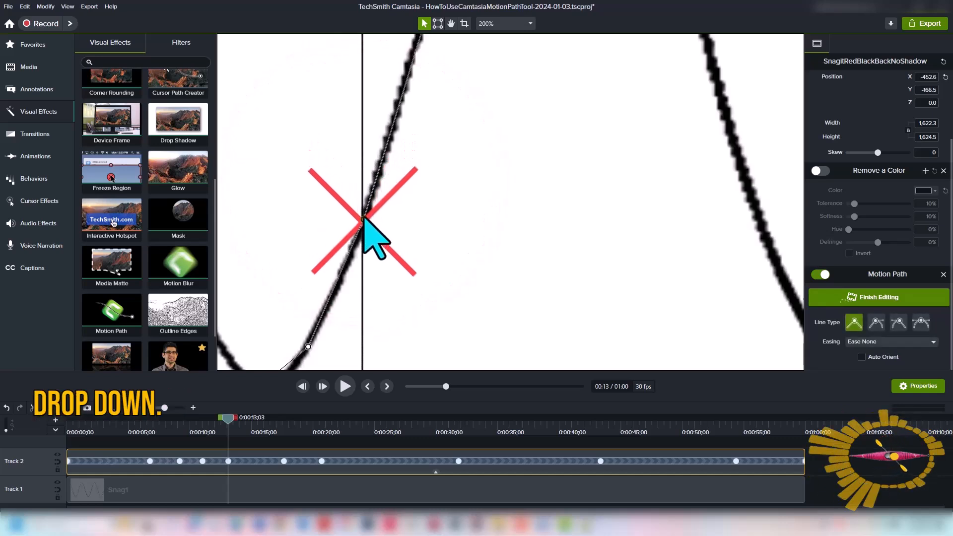
# At about 0:07, add a point by moving the image down onto the descending slope just before the first valley
pyautogui.click(511, 23)
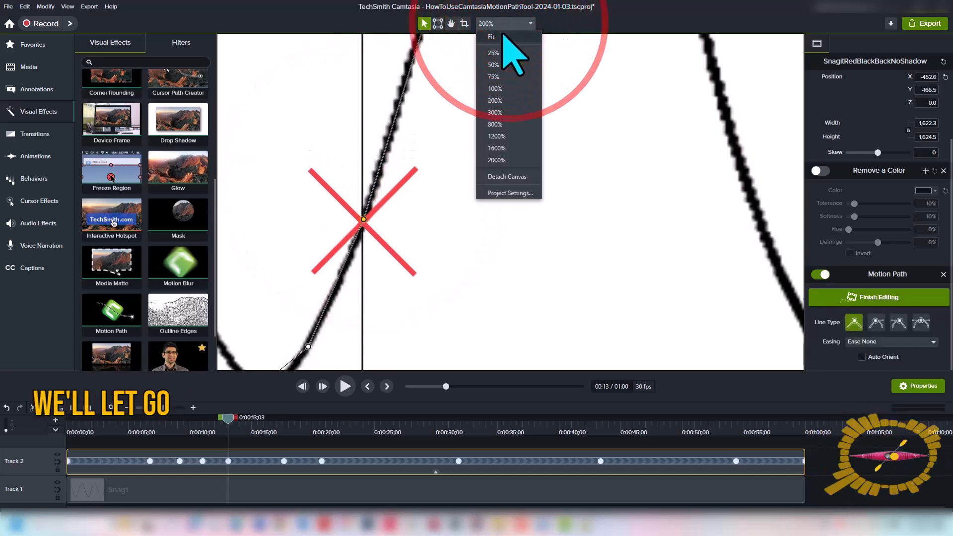
pyautogui.click(502, 32)
pyautogui.moveTo(227, 420); pyautogui.dragTo(162, 468)
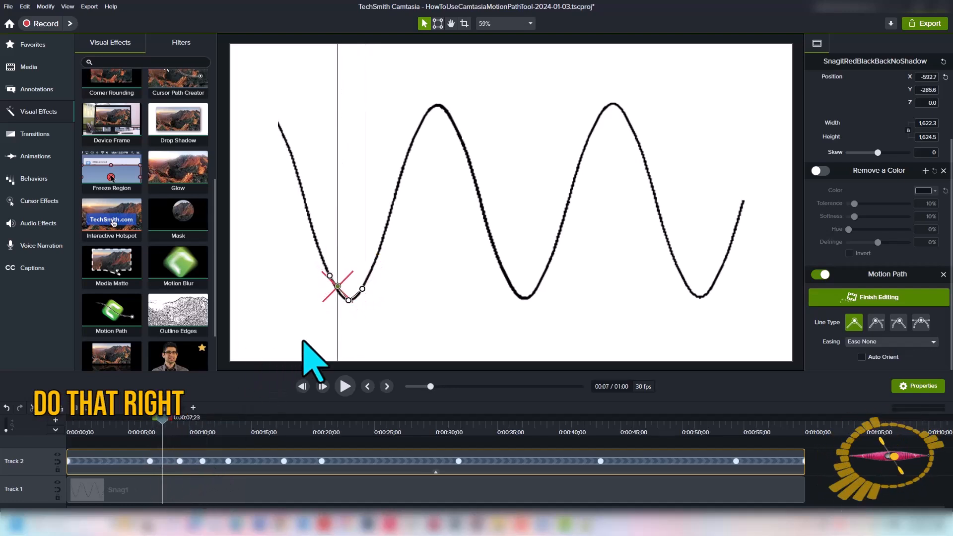
pyautogui.click(318, 306)
pyautogui.scroll(3, 318, 306)
pyautogui.scroll(3, 318, 306)
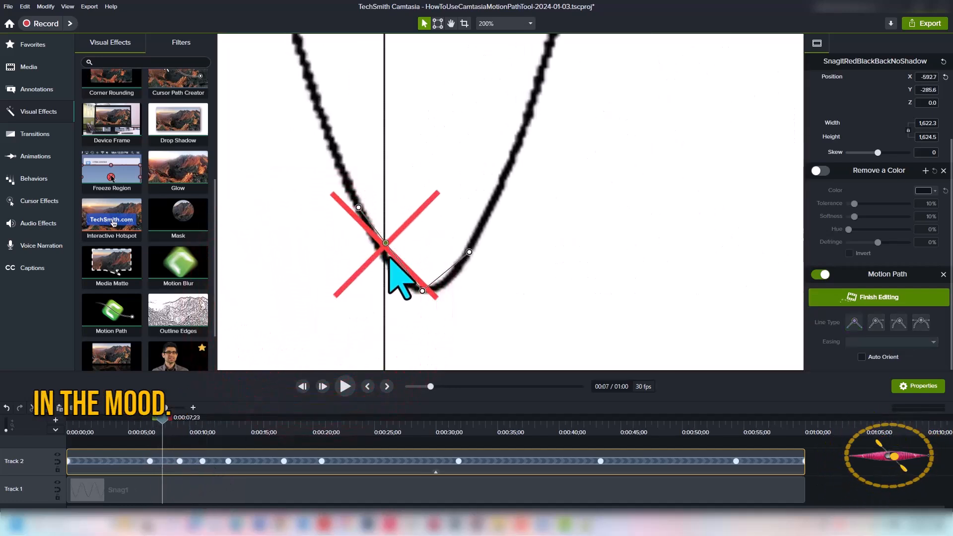
pyautogui.moveTo(163, 421); pyautogui.dragTo(166, 423)
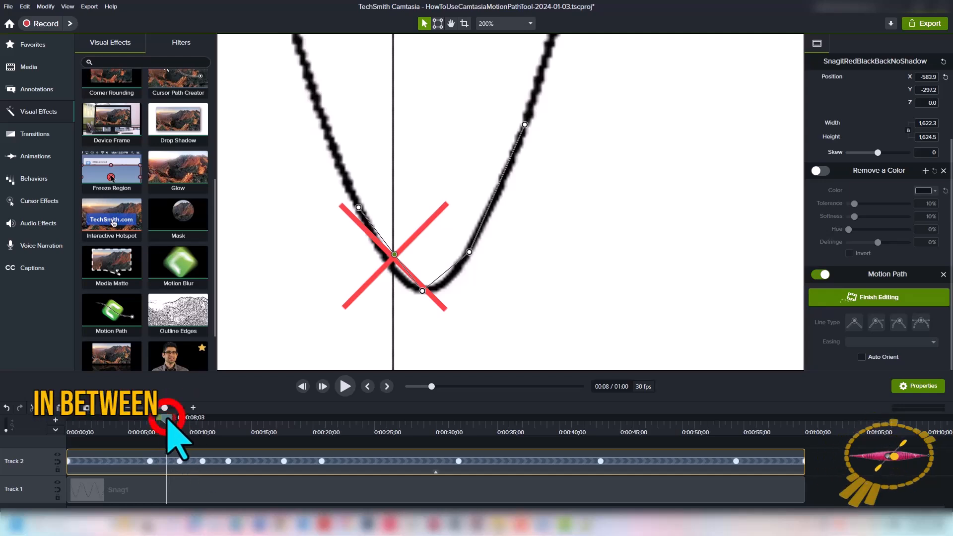
pyautogui.moveTo(167, 418); pyautogui.dragTo(165, 421)
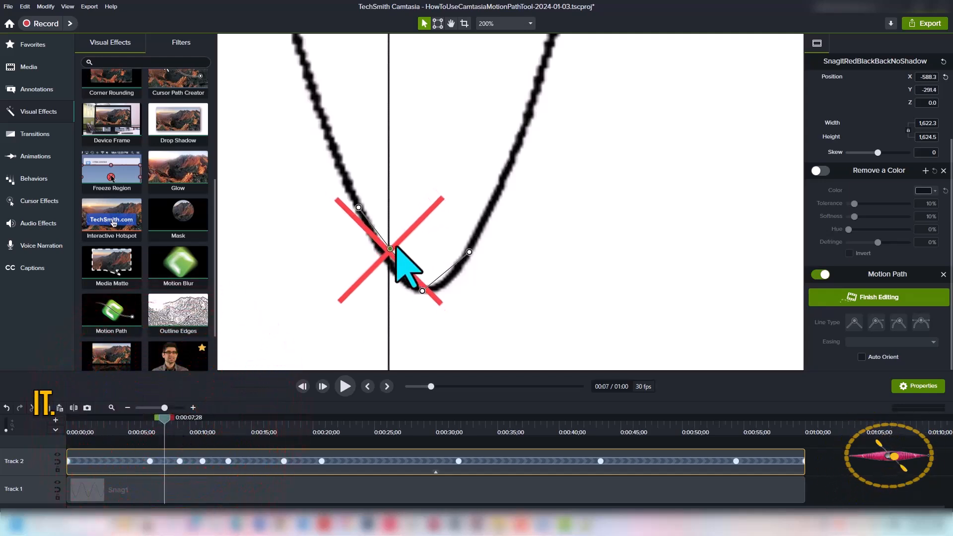
pyautogui.moveTo(390, 249); pyautogui.dragTo(389, 263)
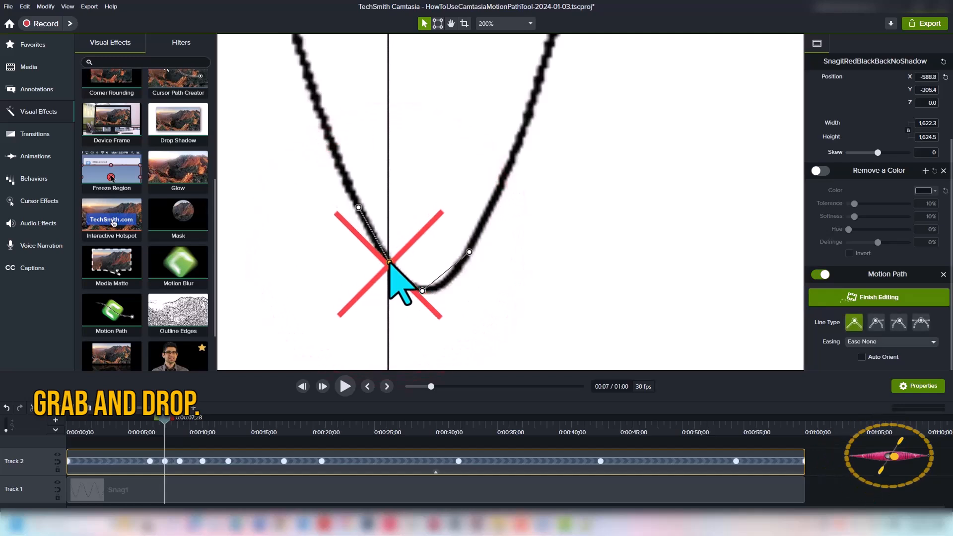
# At about 0:10, add a point by moving the image down onto the wave just after the first valley
pyautogui.moveTo(164, 420); pyautogui.dragTo(191, 428)
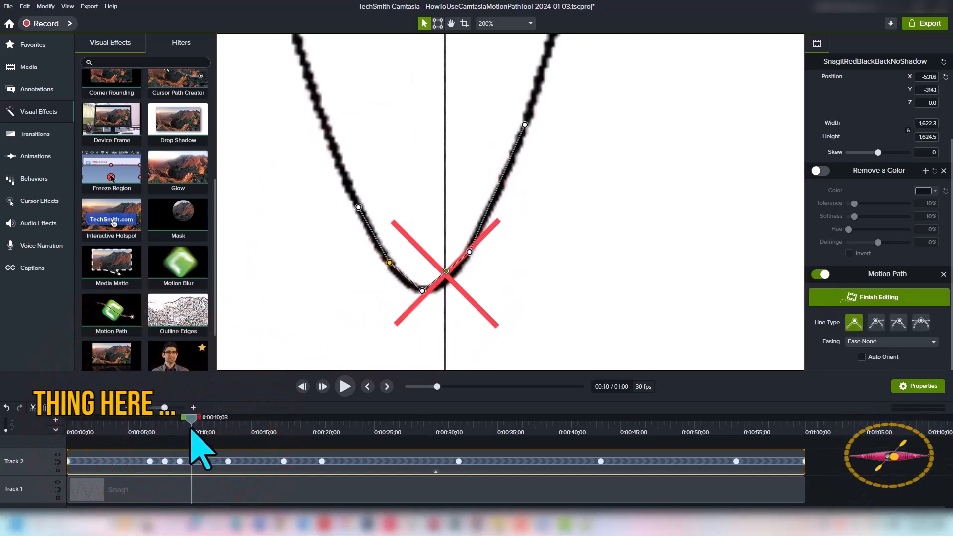
pyautogui.moveTo(446, 271); pyautogui.dragTo(446, 284)
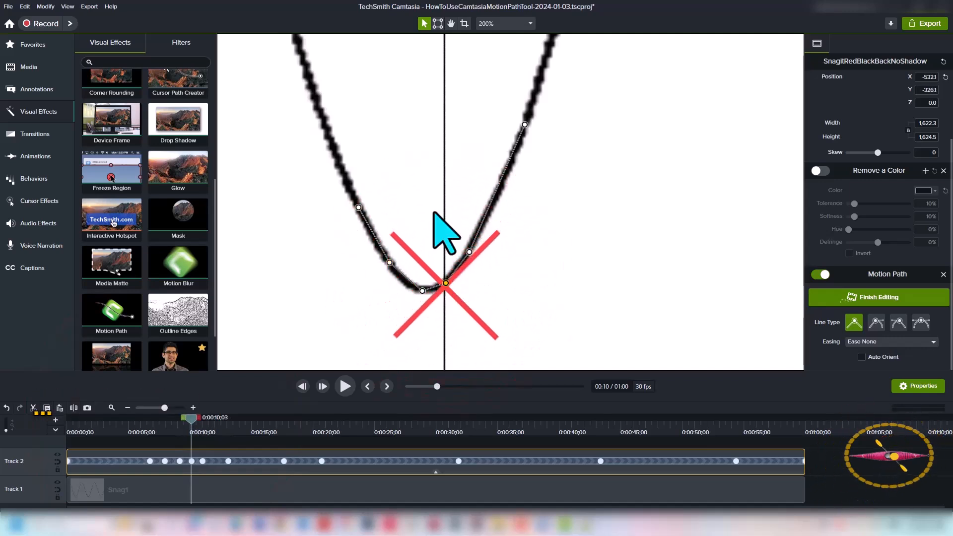
pyautogui.click(495, 25)
pyautogui.click(496, 38)
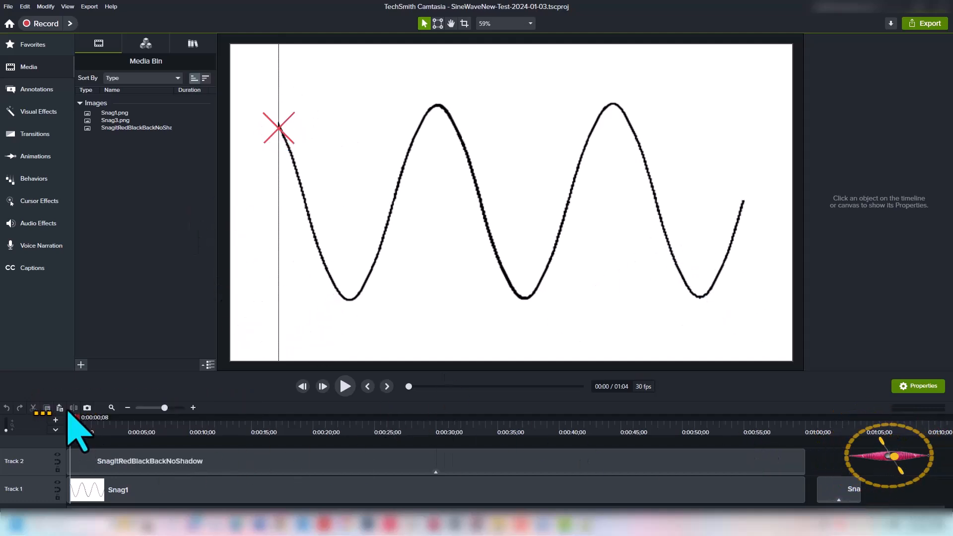
# Select the animated image, turn on its Remove a Color effect, and scrub the timeline to preview the motion
pyautogui.moveTo(72, 420); pyautogui.dragTo(514, 462)
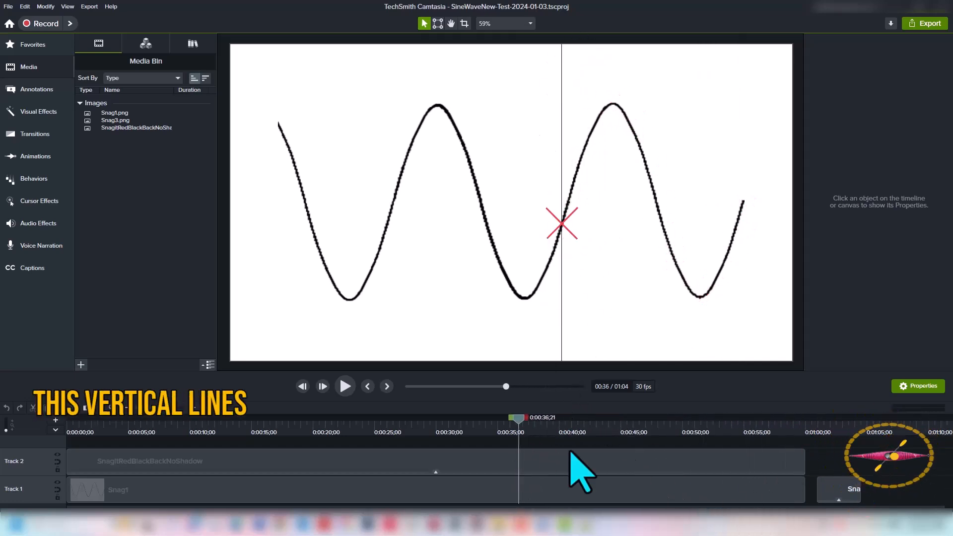
pyautogui.click(548, 244)
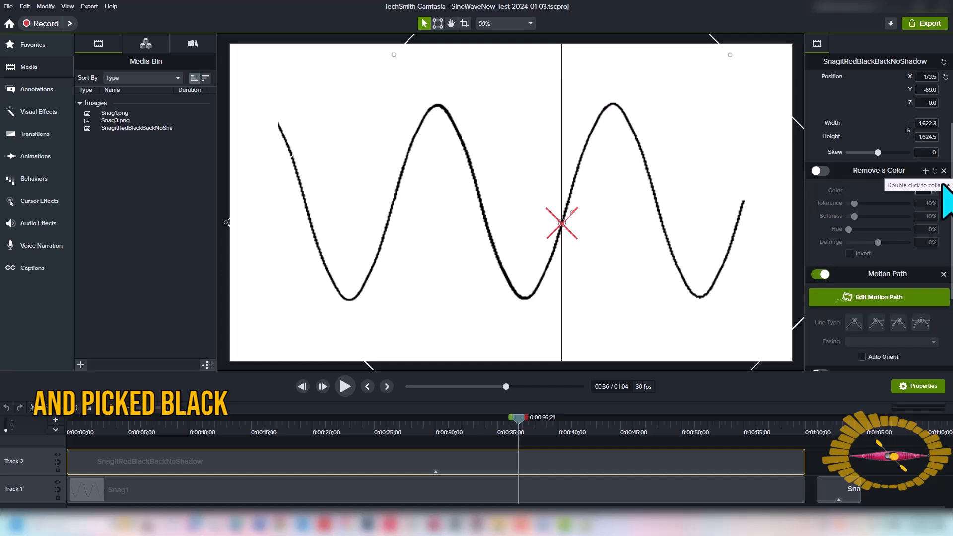
pyautogui.click(823, 170)
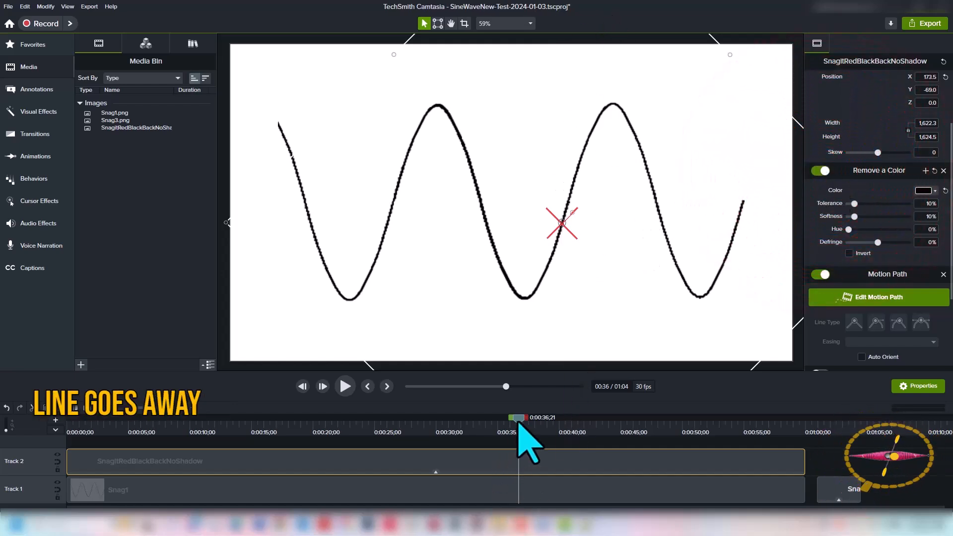
pyautogui.moveTo(518, 421)
pyautogui.mouseDown()
pyautogui.moveTo(528, 377)
pyautogui.moveTo(749, 436)
pyautogui.moveTo(694, 387)
pyautogui.moveTo(464, 462)
pyautogui.moveTo(70, 469)
pyautogui.moveTo(368, 380)
pyautogui.moveTo(453, 432)
pyautogui.moveTo(391, 452)
pyautogui.mouseUp()
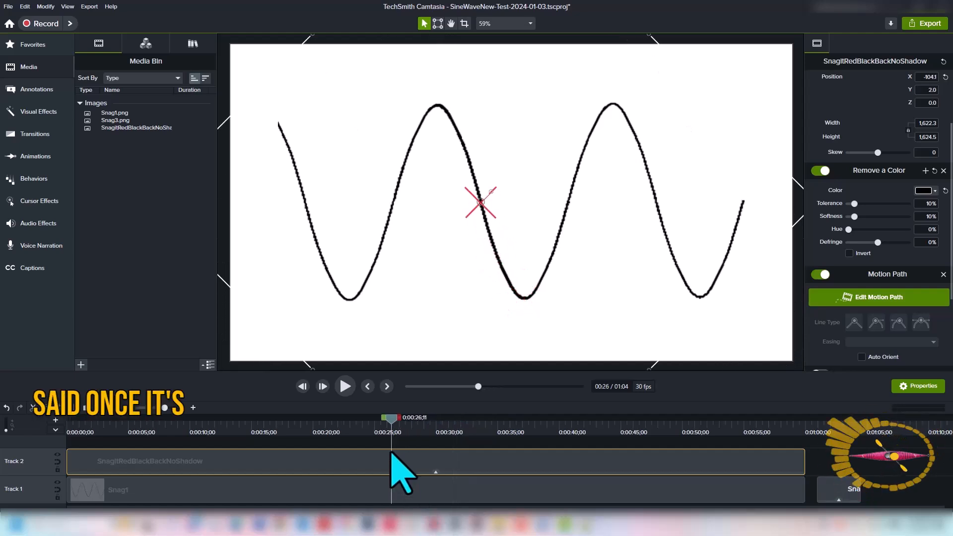